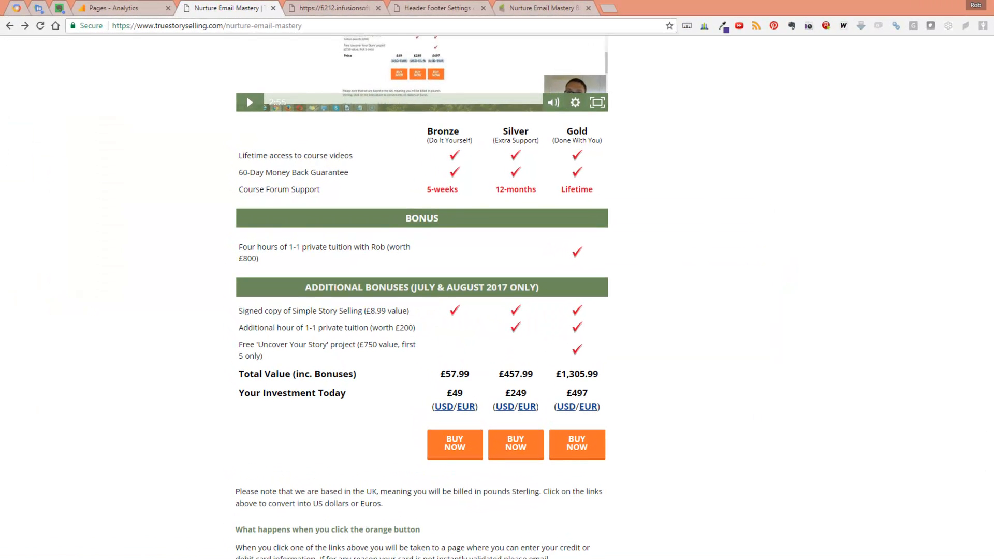
Step: Open the Bronze plan's purchase link from the Nurture Email Mastery sales page in a new tab and view the order form
scroll(421, 295, up, 20)
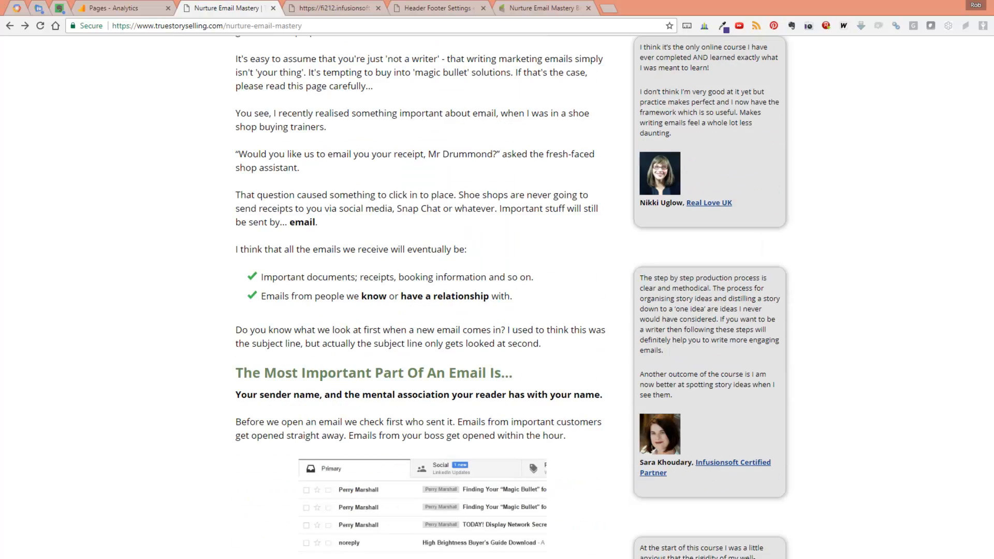
scroll(415, 334, down, 20)
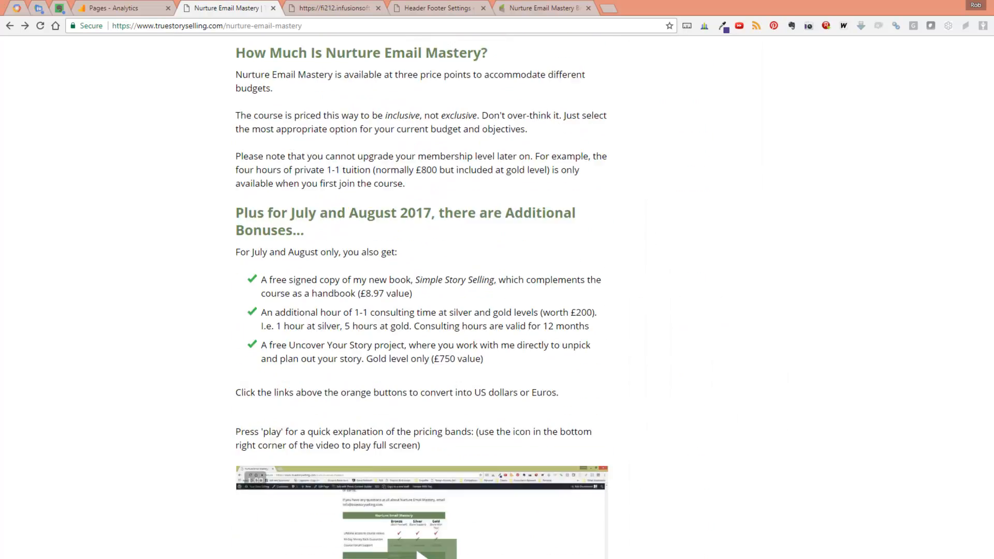
scroll(415, 282, down, 9)
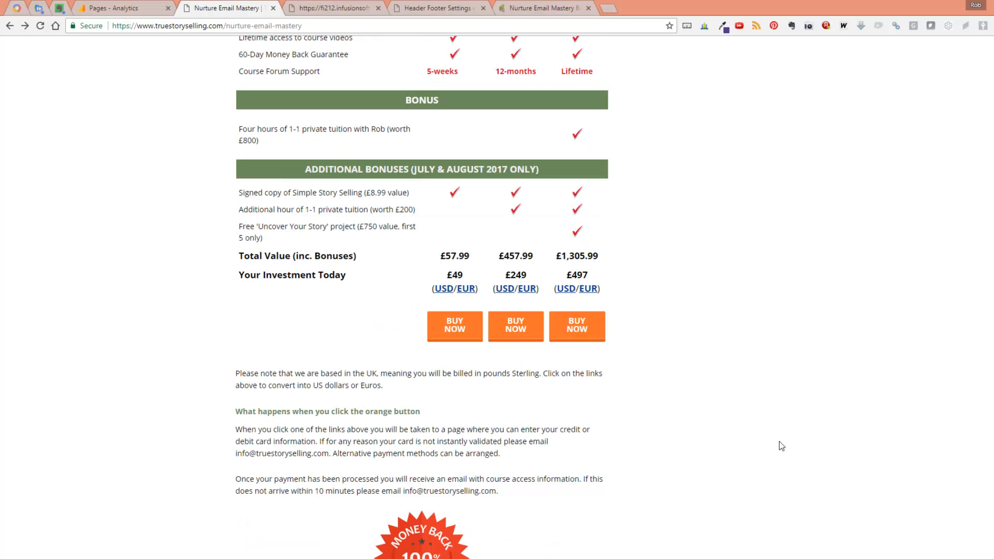
right_click(452, 330)
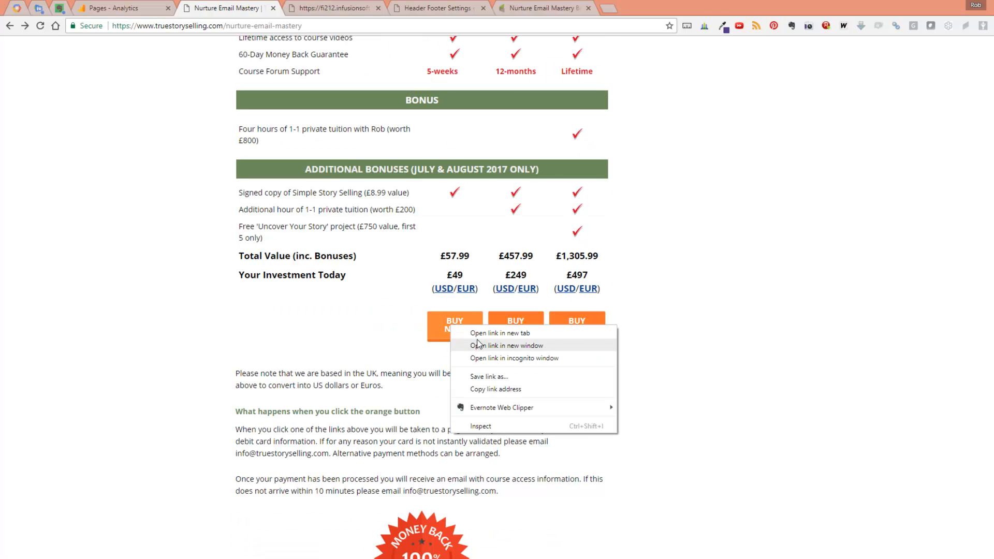
click(478, 333)
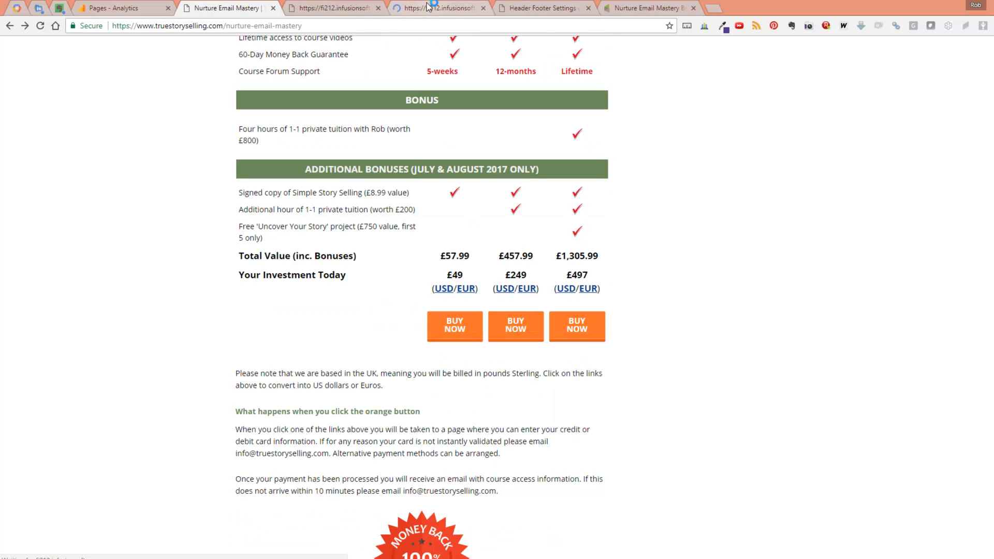
click(405, 10)
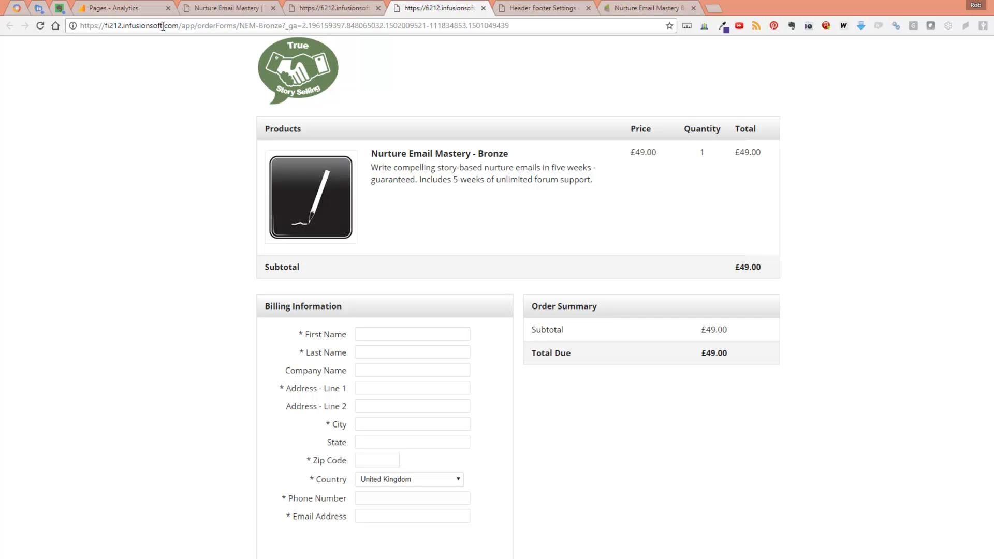
Step: Compare the domain of the Bronze order form's URL with the domain of the Nurture Email Mastery sales page
drag(163, 26, 105, 25)
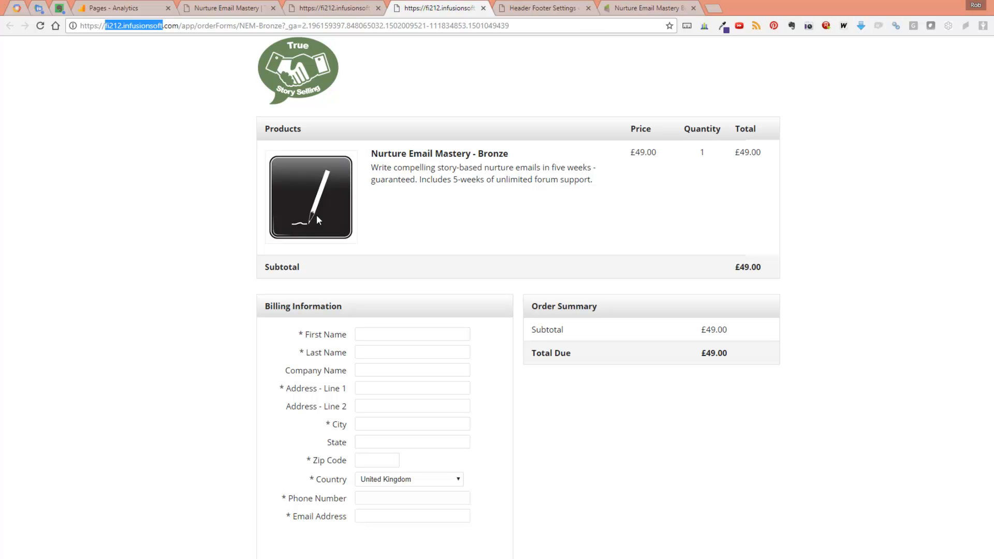
click(227, 9)
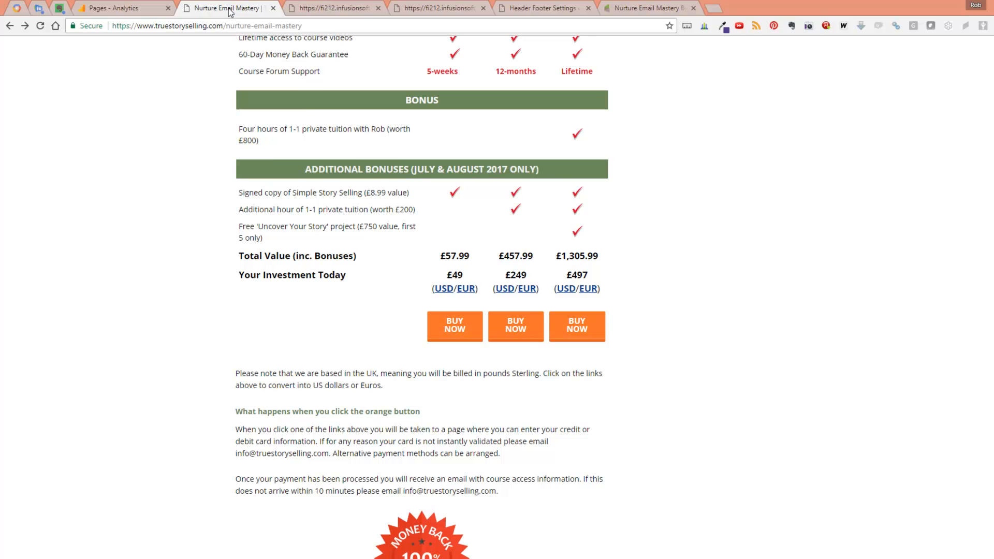
click(449, 9)
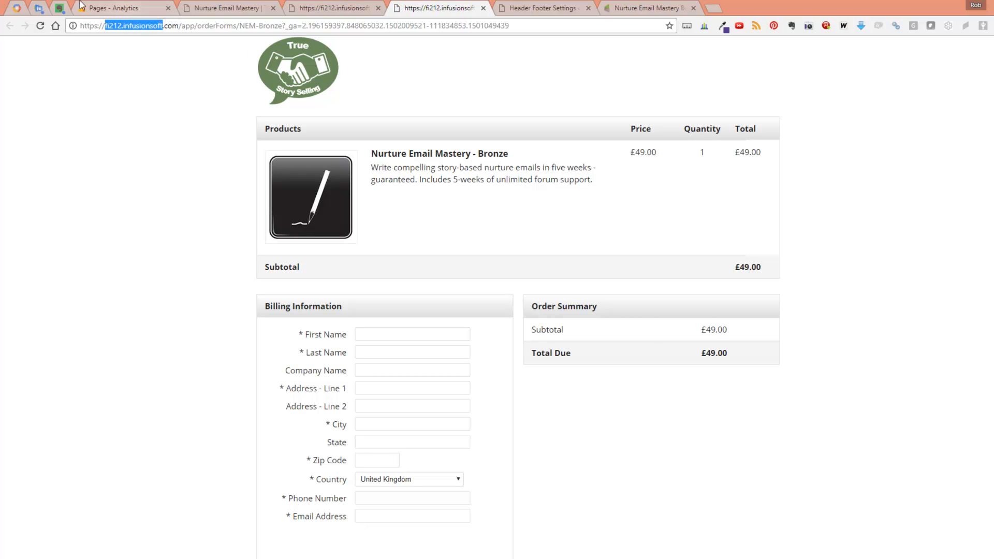
Step: Bring up the untitled Notepad file over the Analytics report, go to its Core Script section and widen the window
click(117, 12)
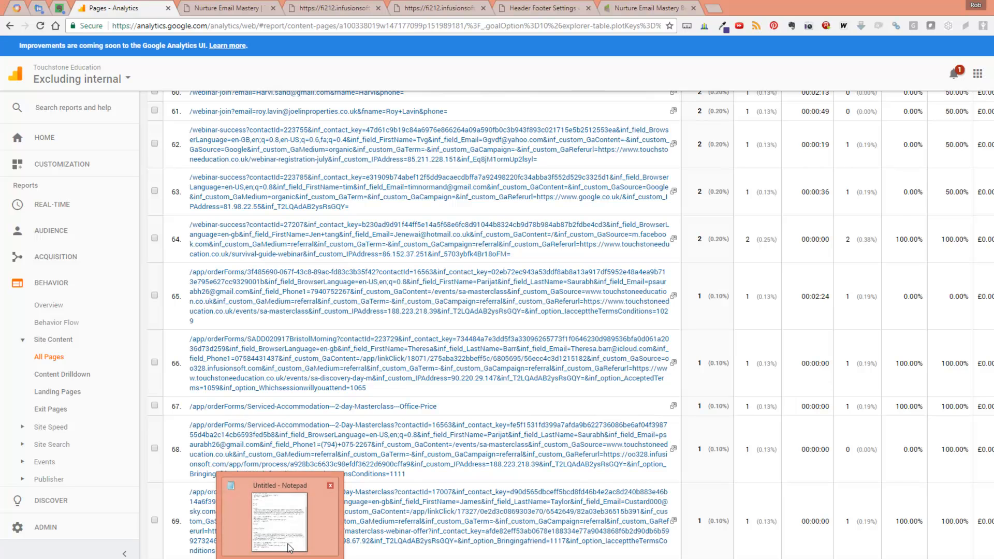
click(304, 490)
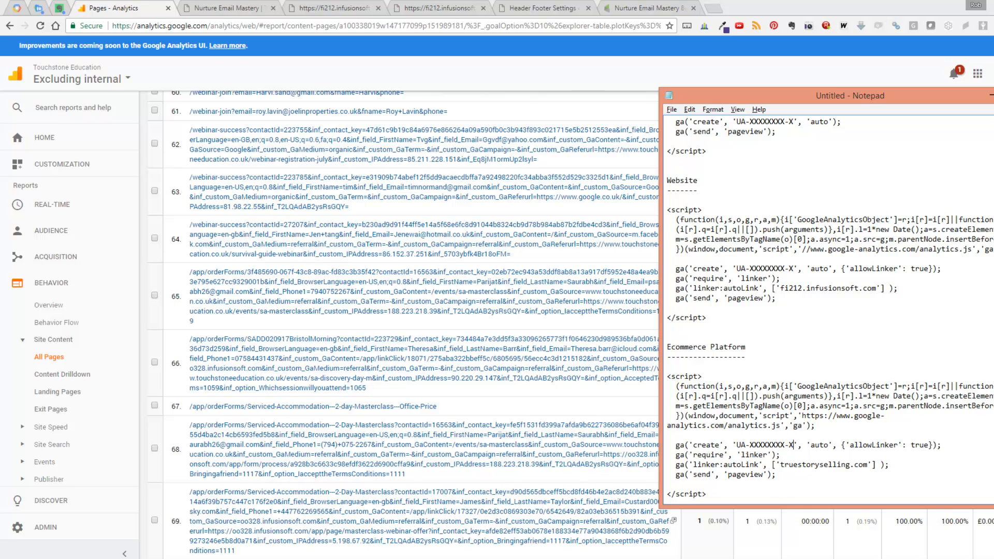
scroll(911, 263, up, 3)
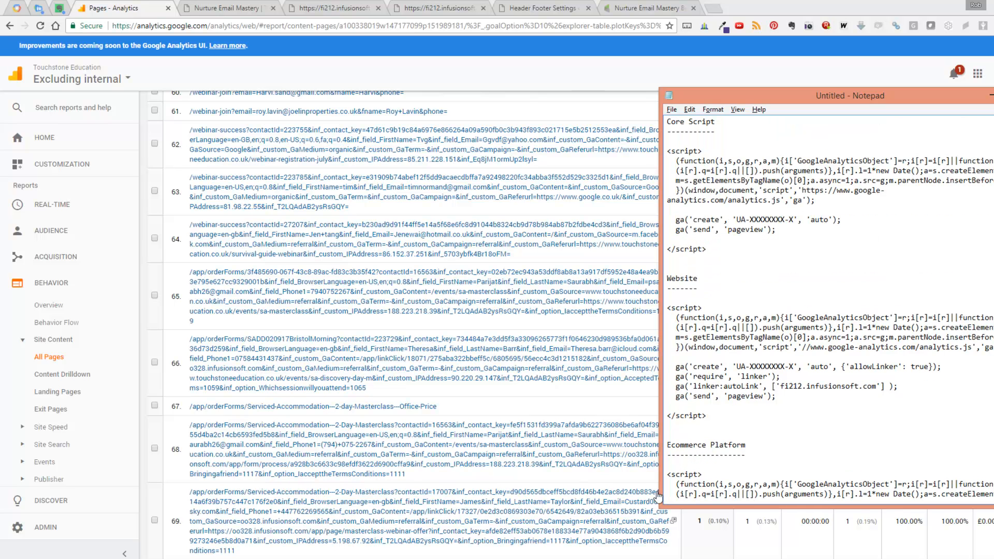
drag(661, 468, 102, 473)
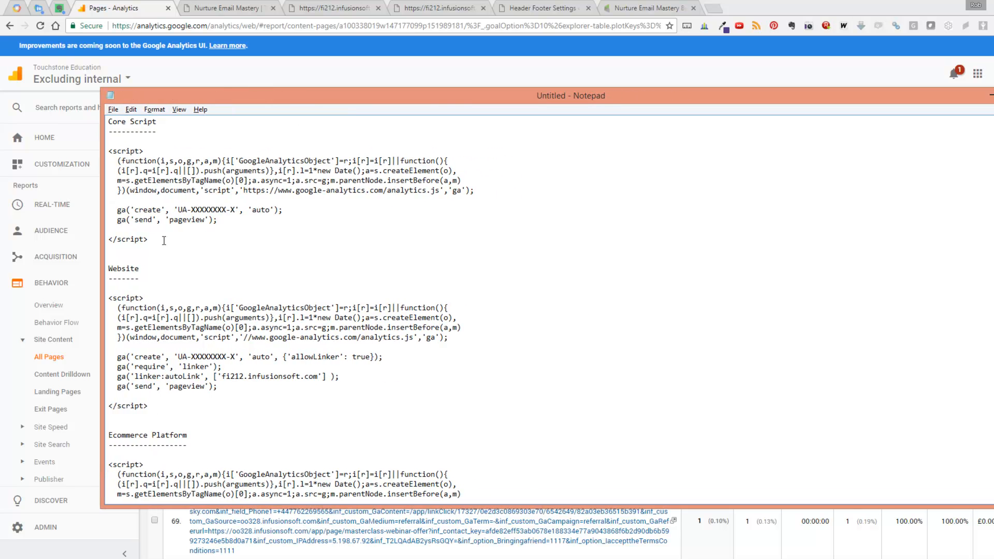
Step: Examine the Core Script tracking code, in particular the property ID placeholder and the 'auto' parameter
drag(149, 239, 92, 153)
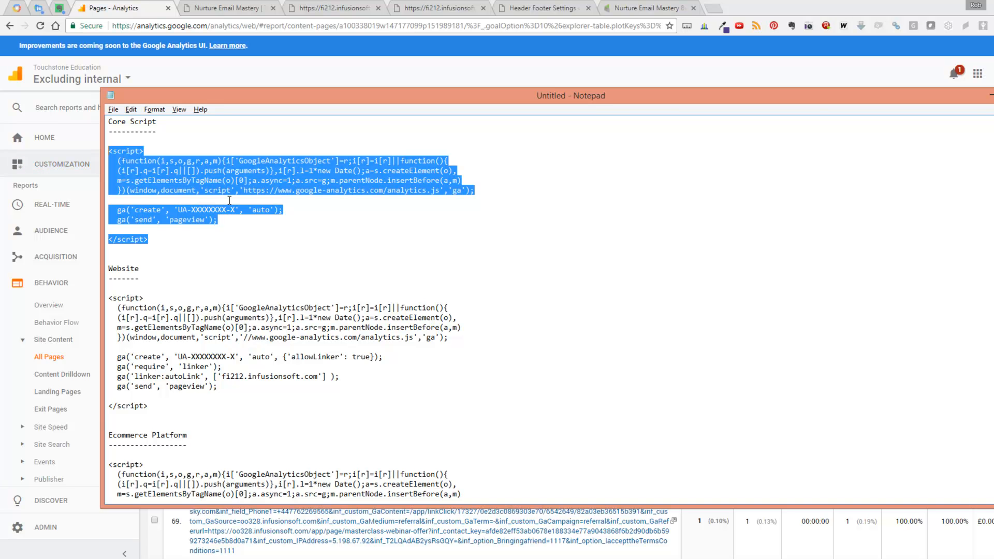
click(167, 210)
drag(191, 210, 228, 209)
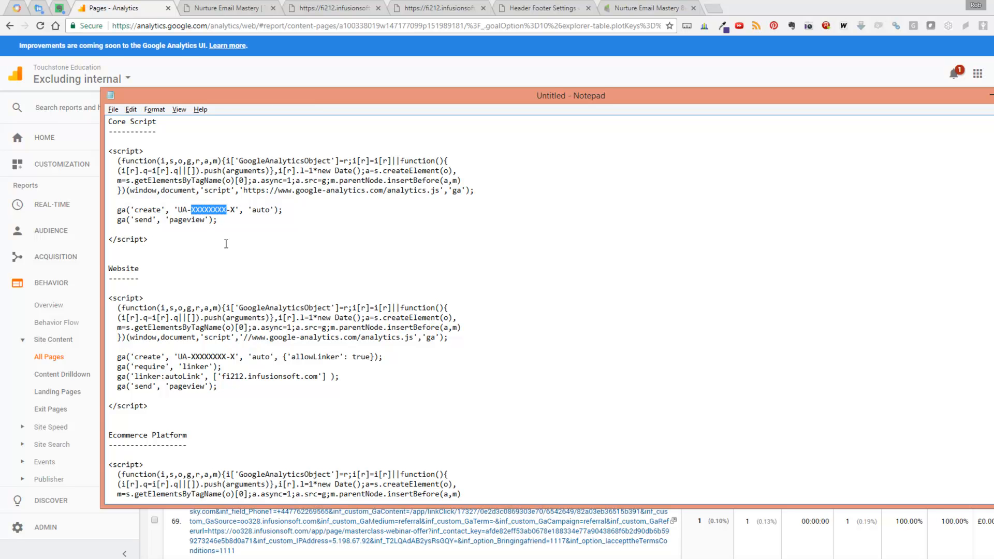
drag(248, 209, 284, 209)
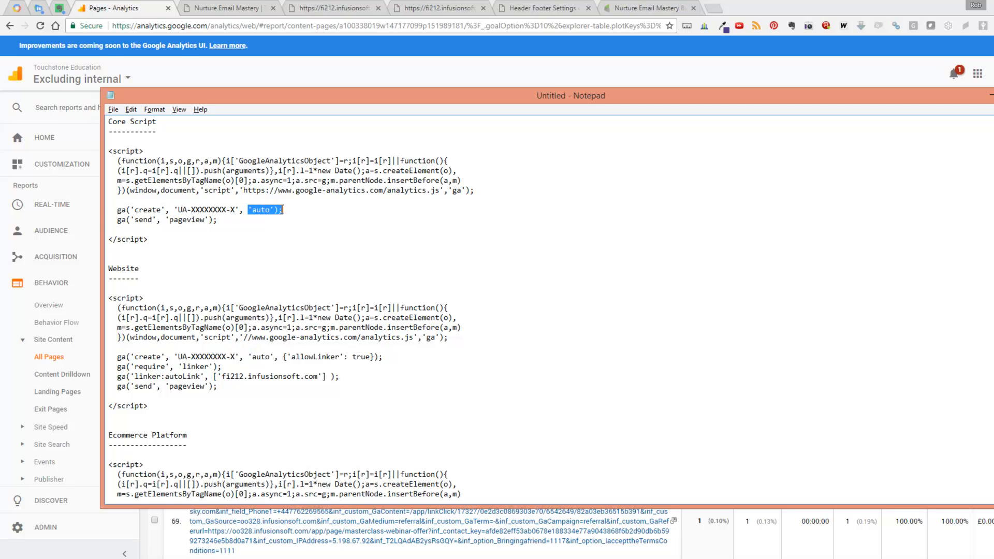
Step: Compare the Website script's allowLinker, require linker and autoLink lines with the plain 'auto' parameter in the Core Script
drag(248, 357, 345, 377)
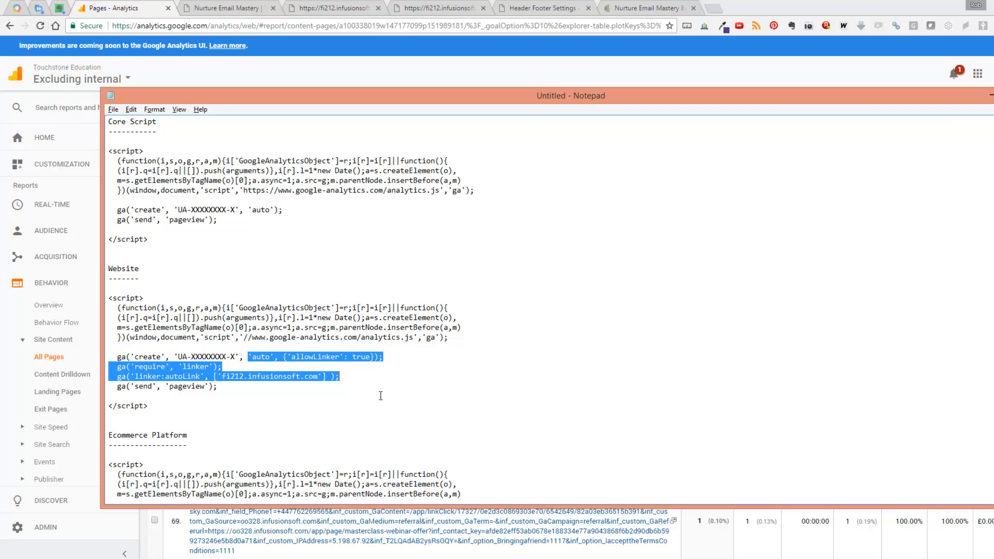
scroll(380, 396, down, 1)
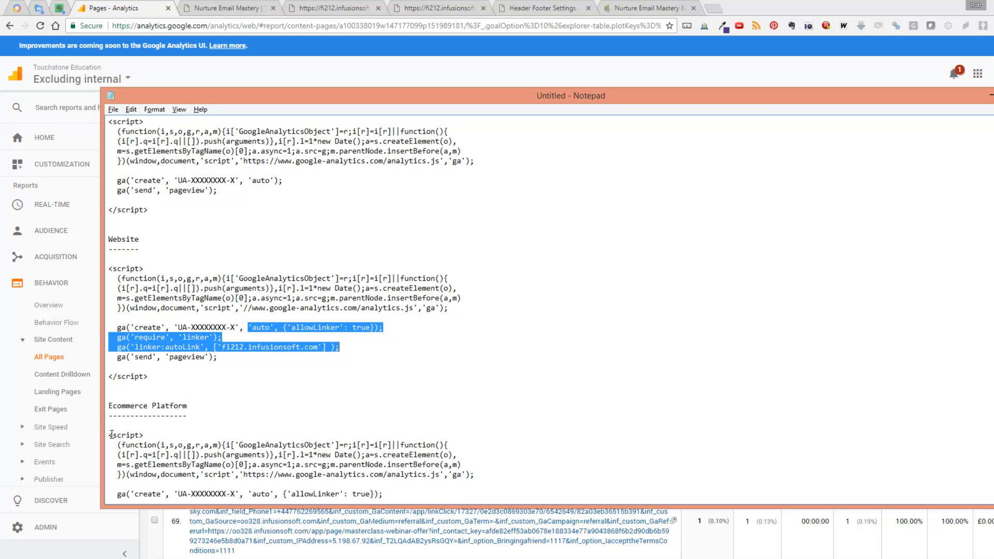
click(218, 356)
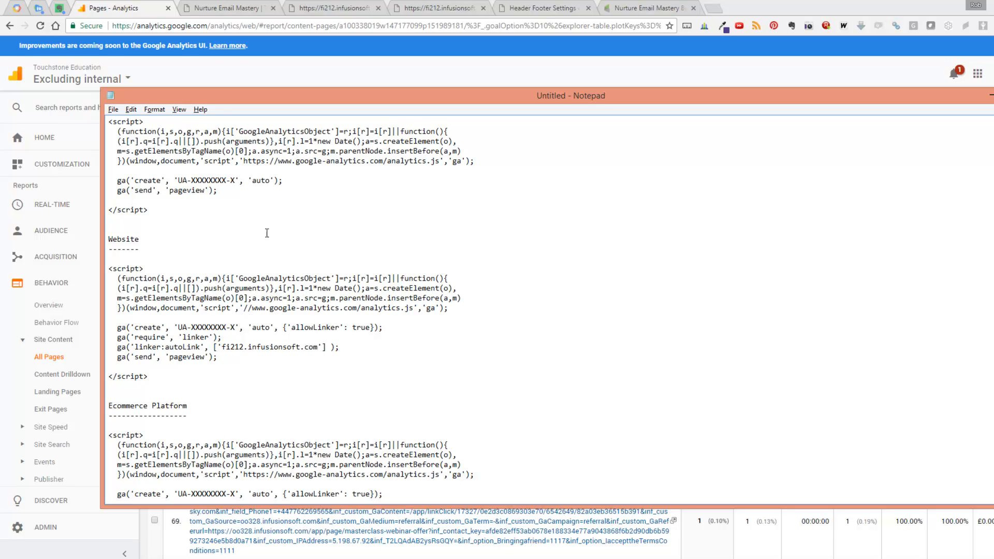
drag(248, 180, 287, 180)
click(248, 327)
drag(248, 327, 339, 347)
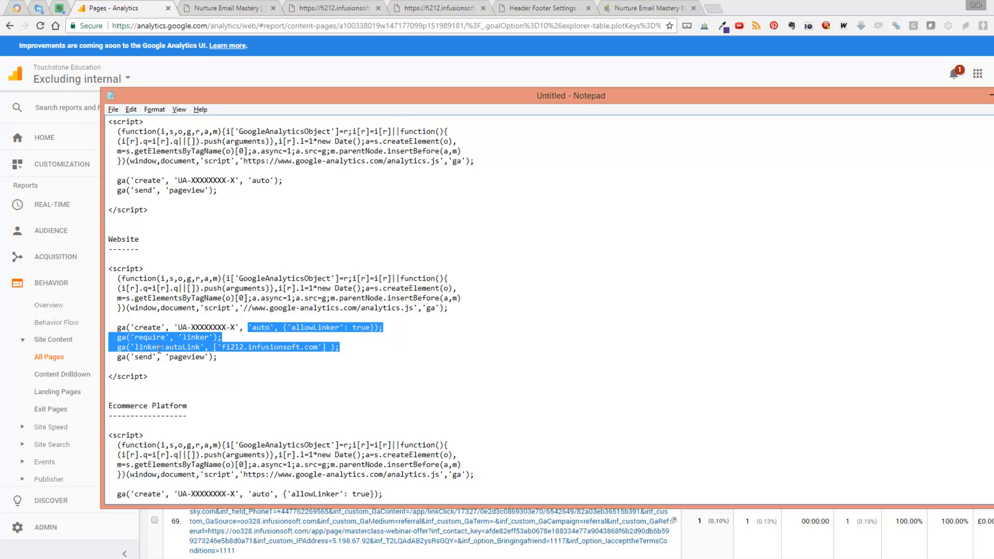
Step: Examine the autoLink domains: fi212.infusionsoft.com in the Website script and truestoryselling.com in the Ecommerce Platform script
click(222, 347)
drag(222, 347, 316, 350)
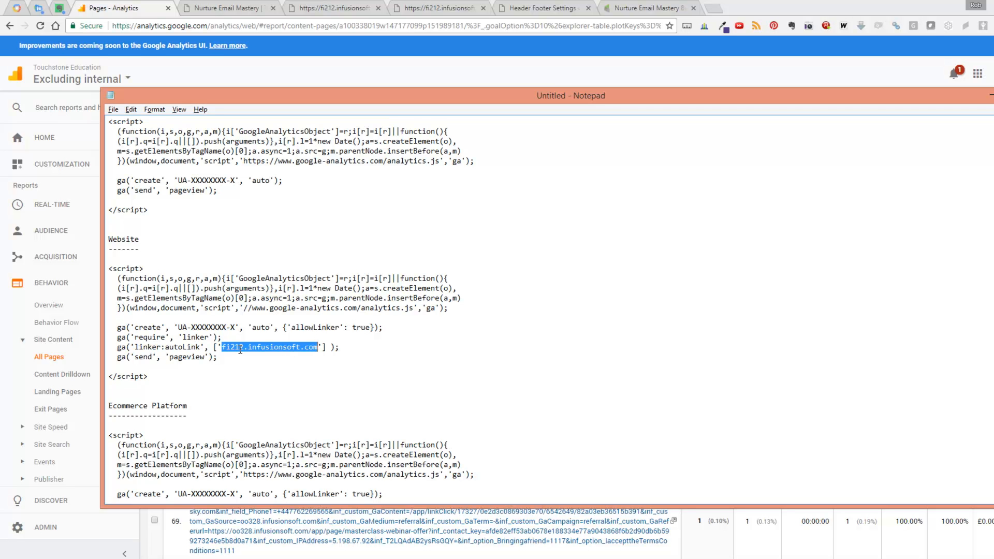
scroll(240, 350, down, 1)
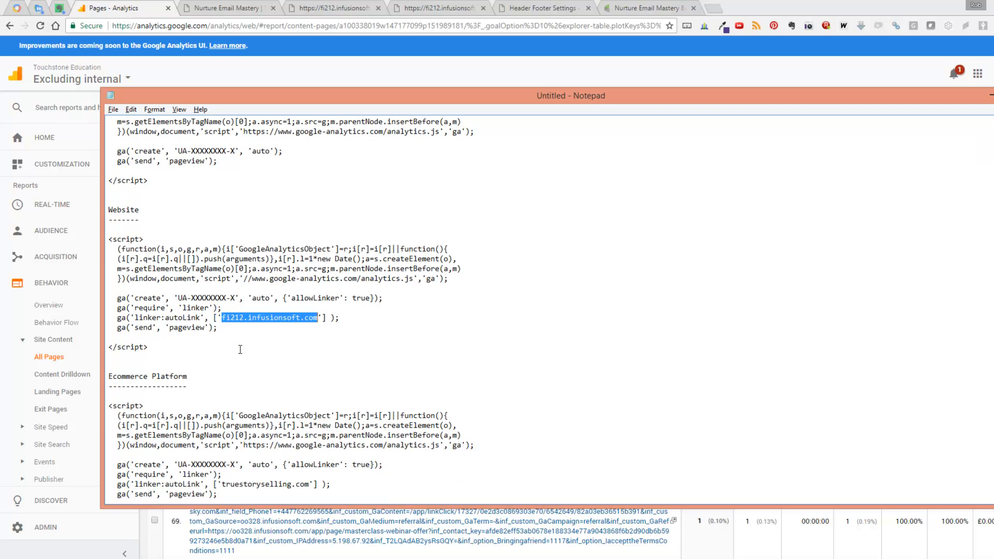
scroll(240, 350, down, 1)
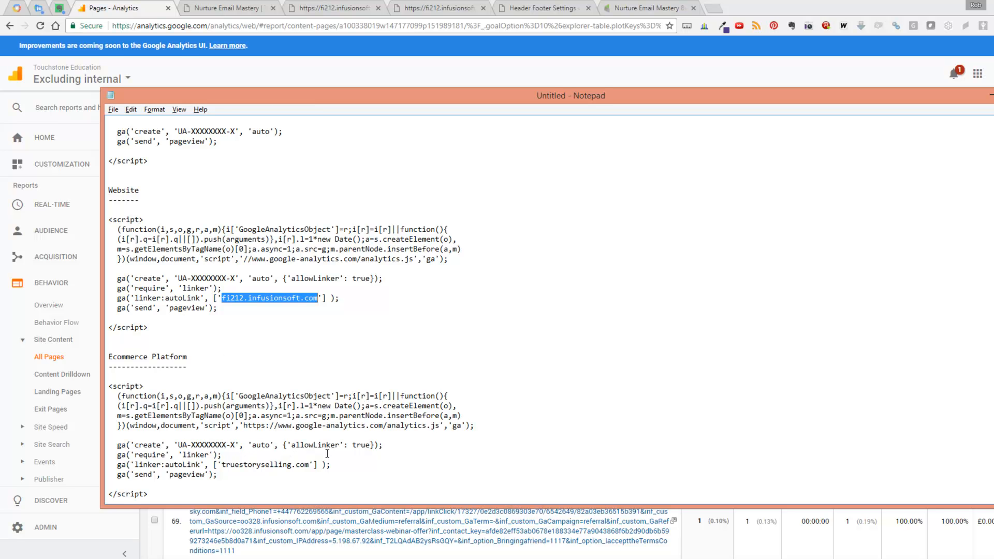
drag(224, 466, 309, 465)
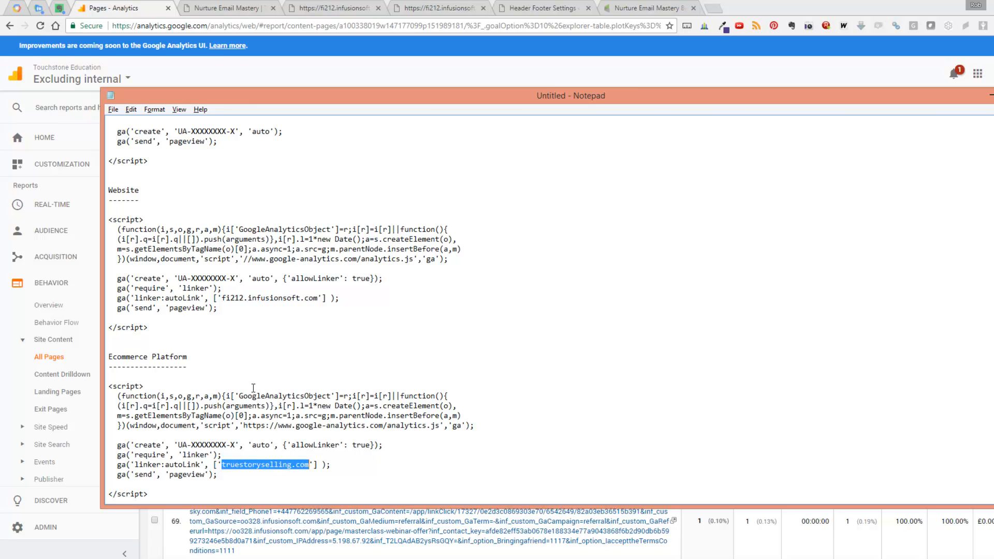
Step: Open the Referral Exclusion List in the True Story Selling property's tracking info within the Analytics administration
click(42, 528)
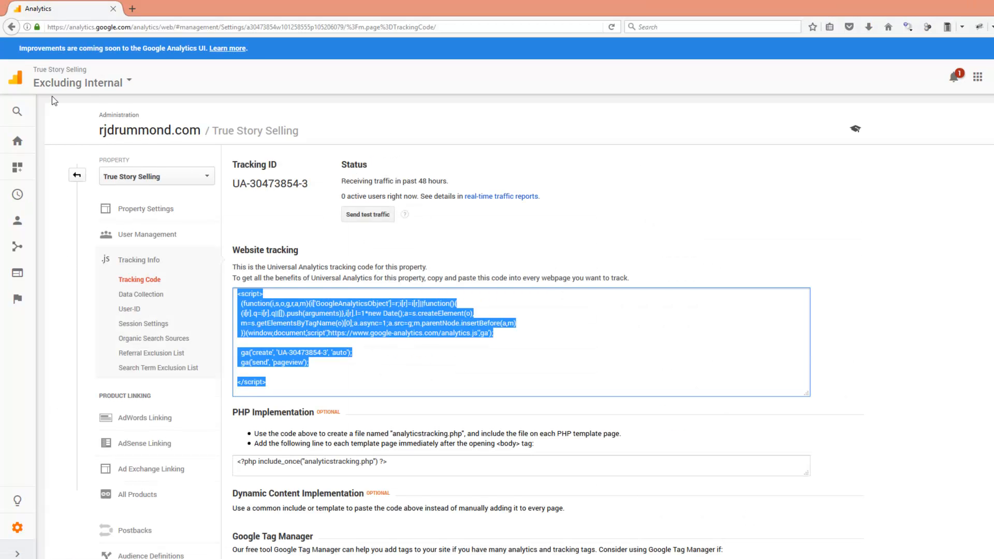
click(18, 527)
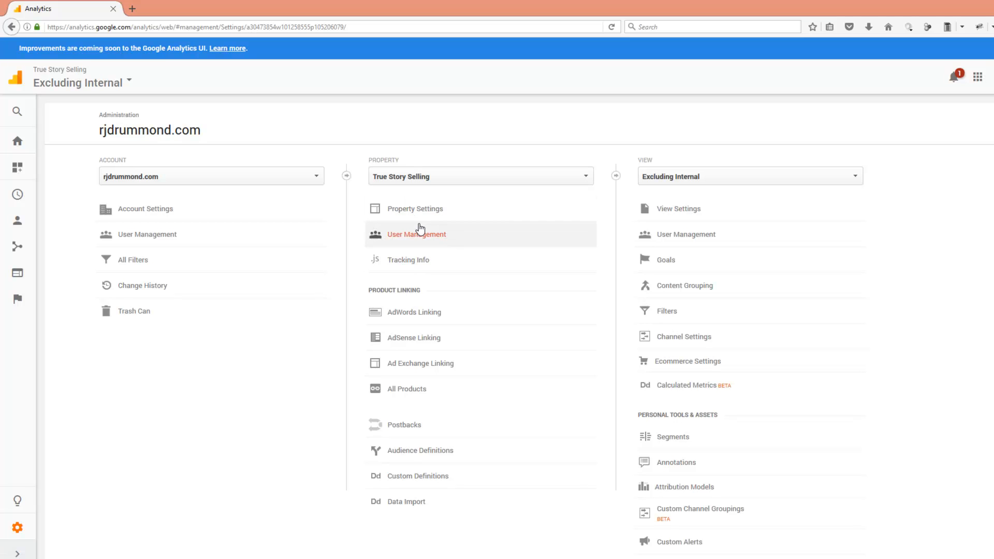
click(405, 263)
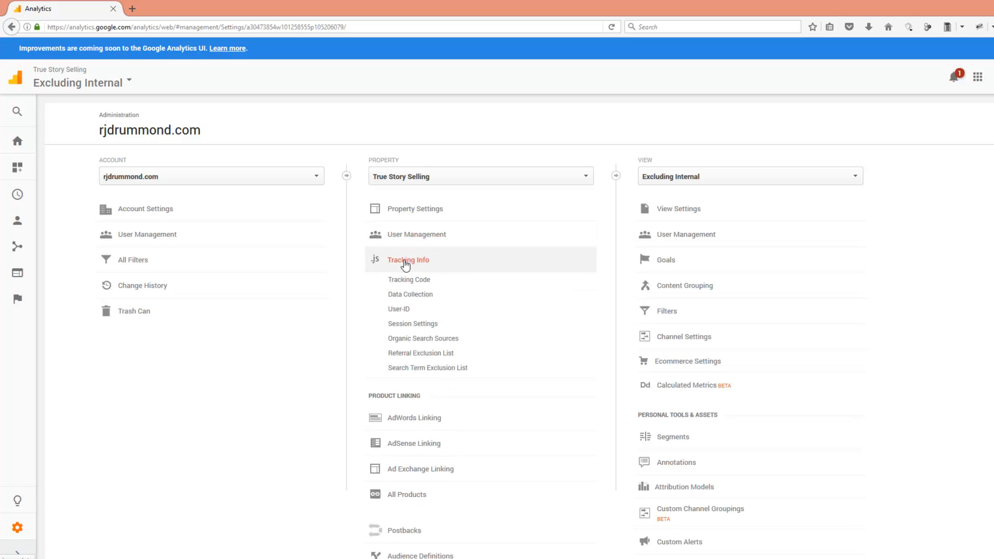
click(401, 356)
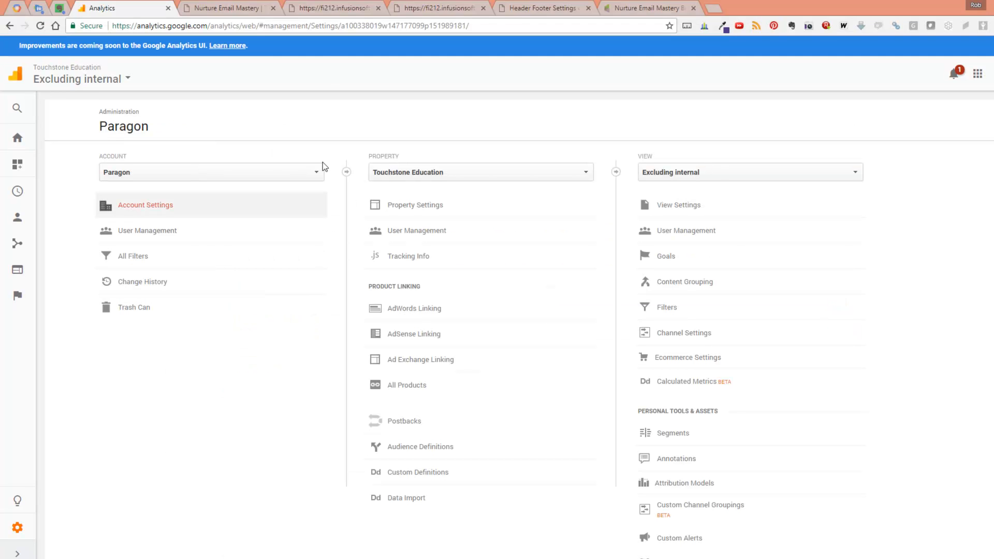
Step: Examine the Bronze order form URL's _ga parameter and compare its /app/orderForms path with the order form paths in the All Pages report
click(331, 8)
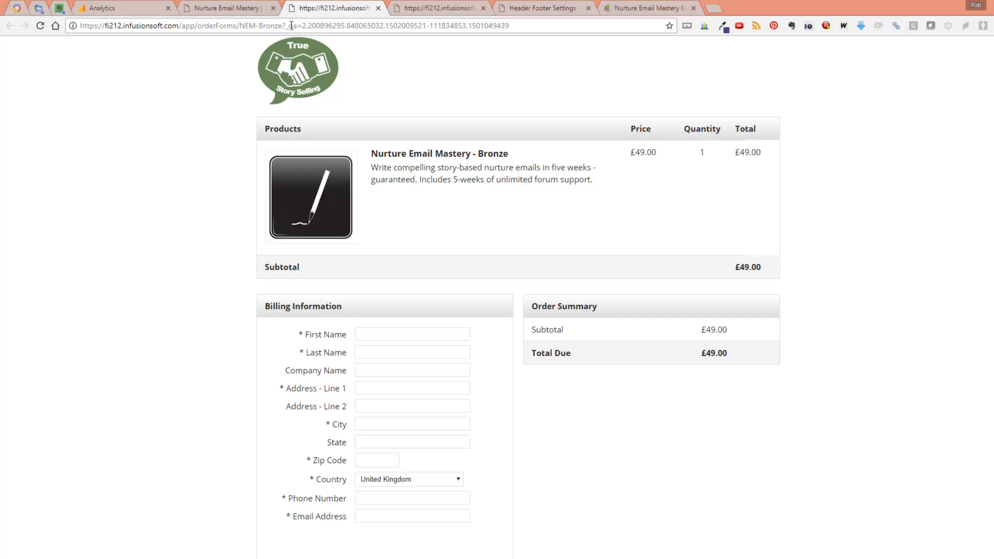
drag(288, 26, 305, 26)
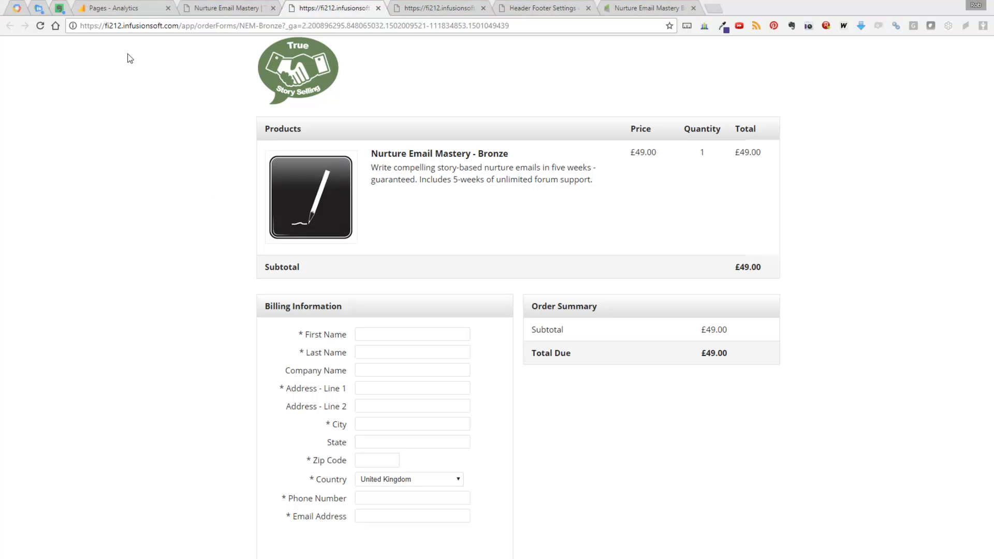
click(115, 9)
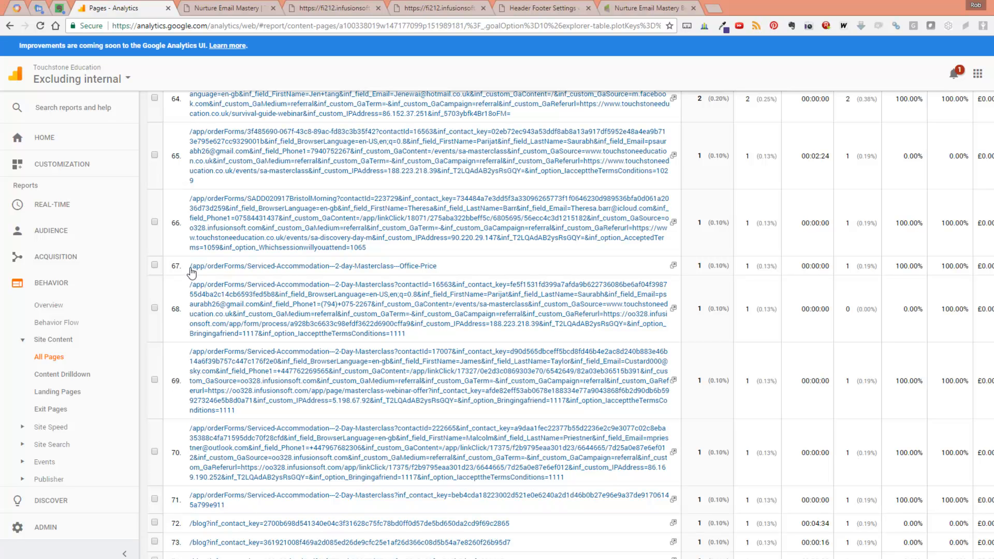
drag(190, 266, 451, 275)
drag(382, 270, 238, 262)
click(355, 8)
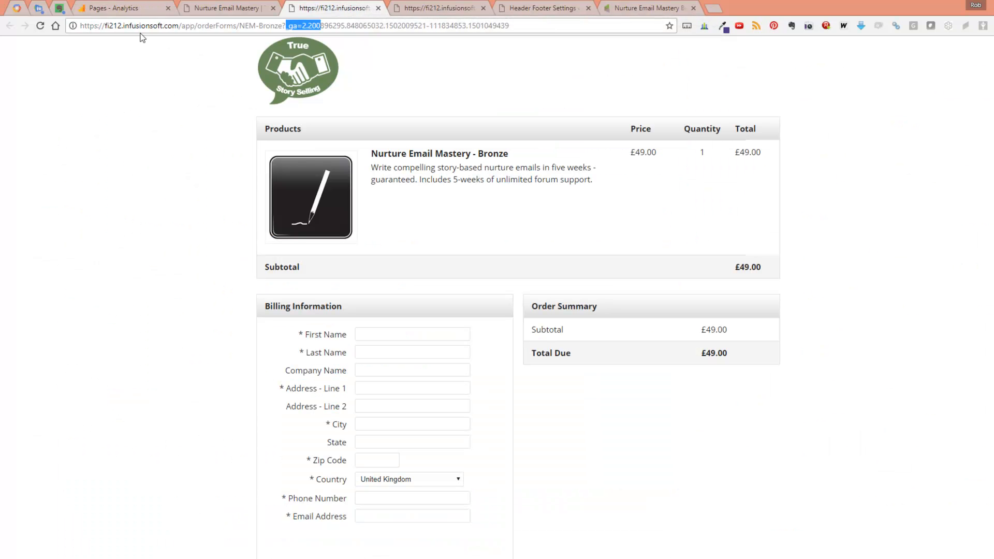
drag(179, 26, 231, 25)
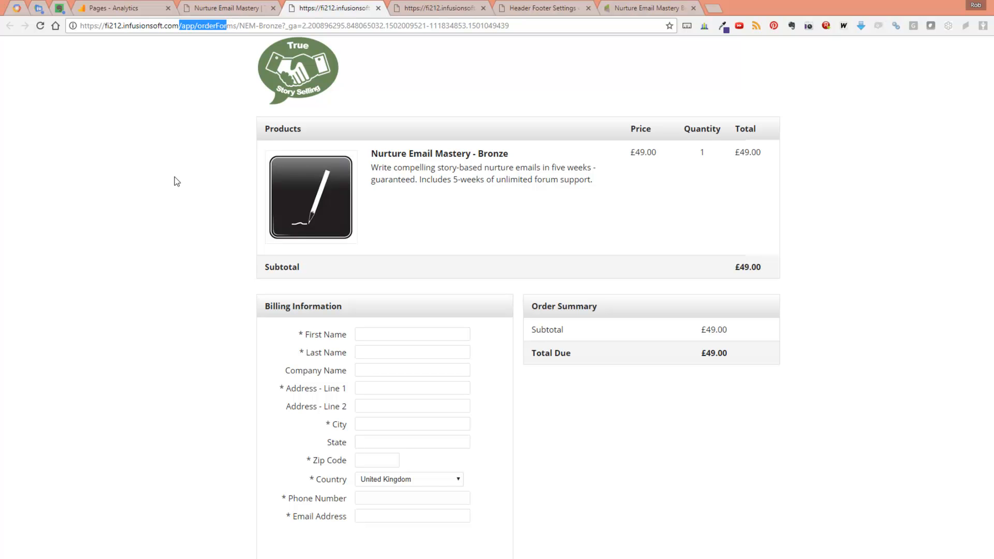
Step: Open the "Micro - Viewed NEM Order Form" goal from the goals of the True Story Selling Excluding Internal view
click(111, 3)
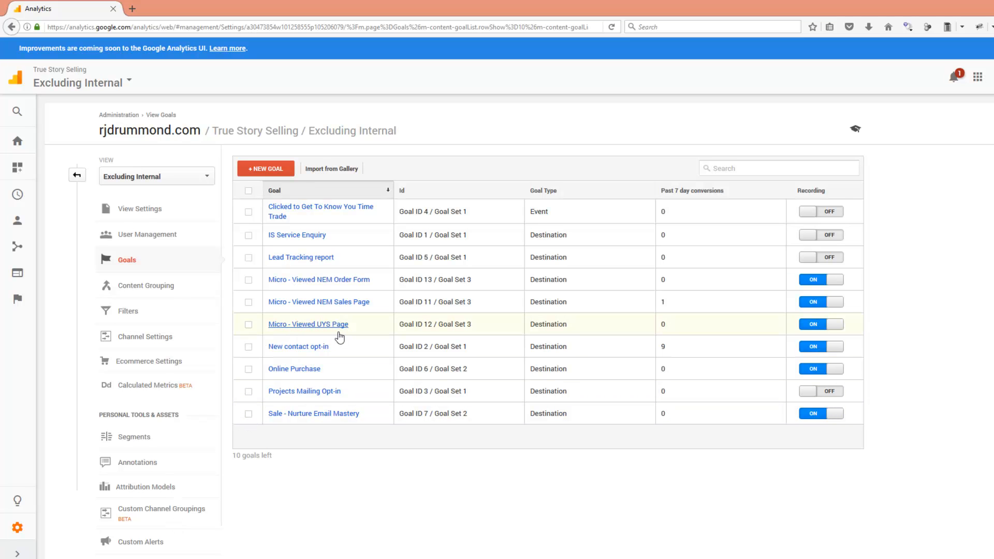
click(325, 279)
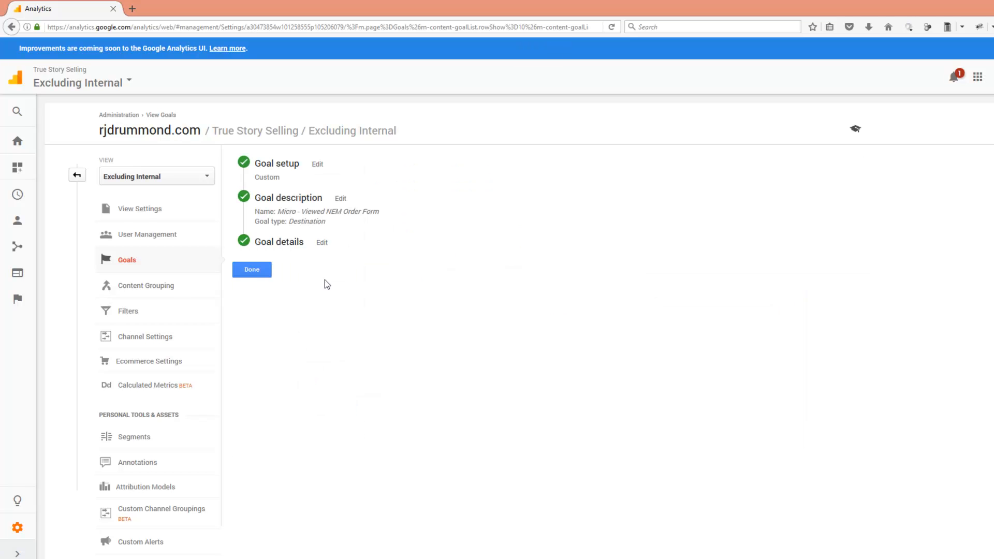
Step: Open the goal details of the Micro - Viewed NEM Order Form goal and examine its Begins with destination, /app/orderForms/NEM-
click(320, 243)
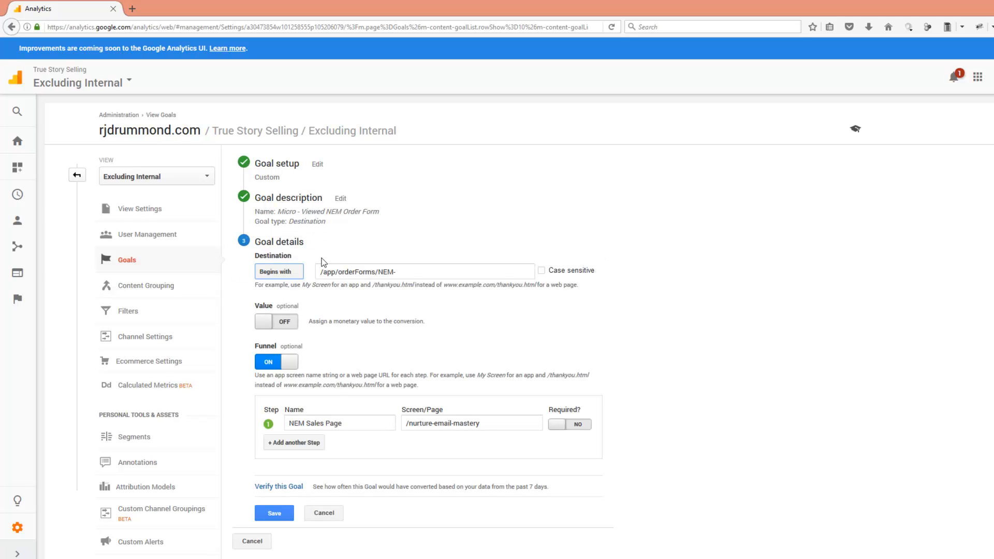
drag(321, 274, 394, 271)
scroll(394, 271, down, 2)
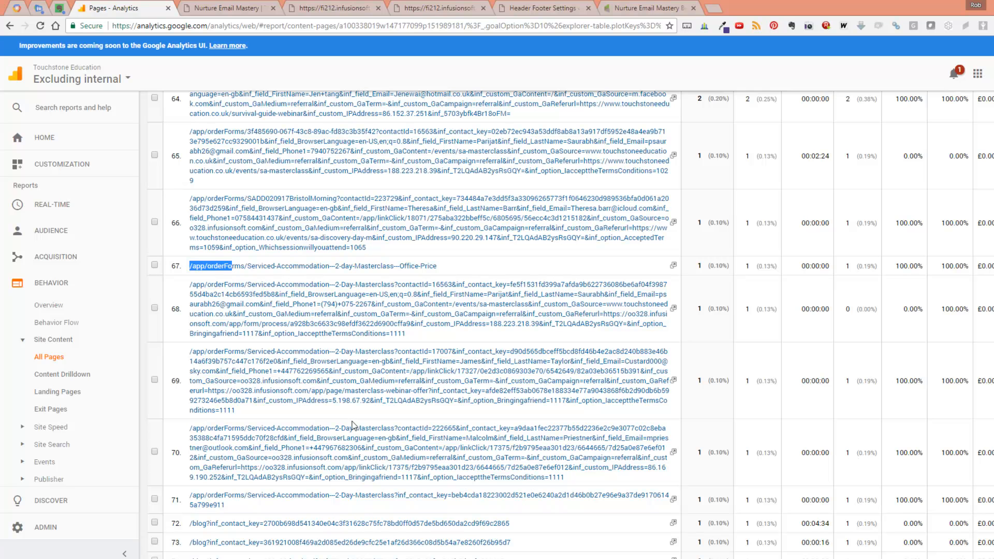
Step: Open the View Settings of the Touchstone Education property's Excluding internal view within the Analytics administration
click(44, 528)
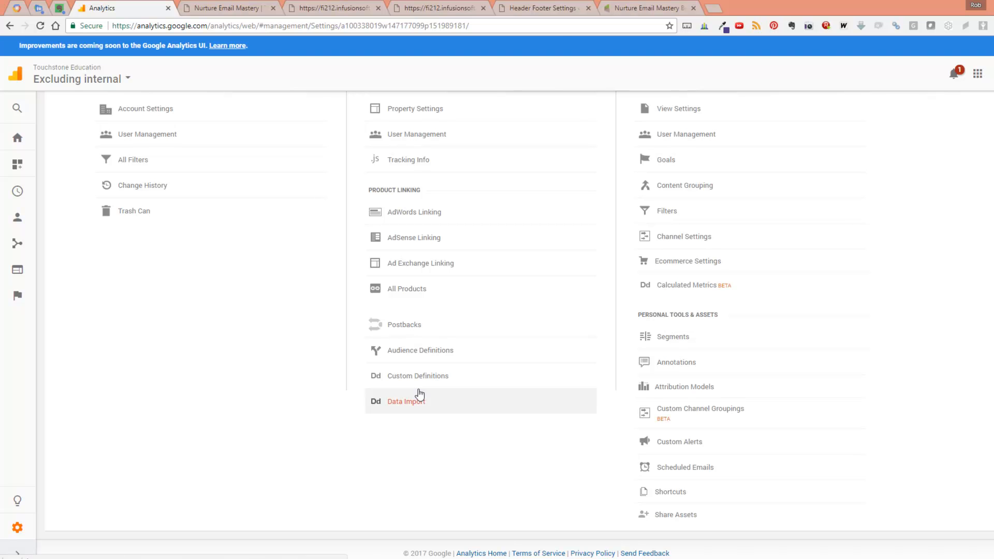
scroll(419, 394, up, 2)
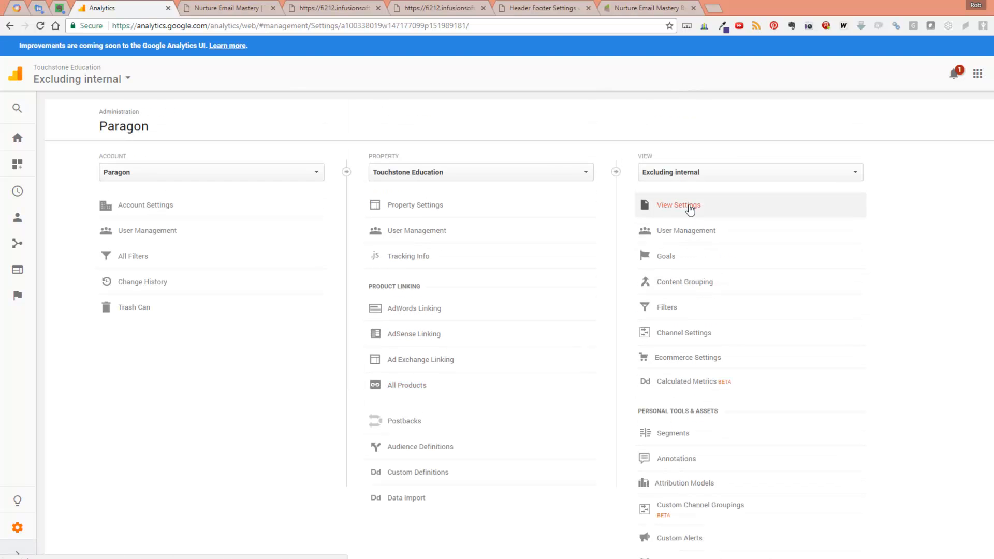
click(689, 205)
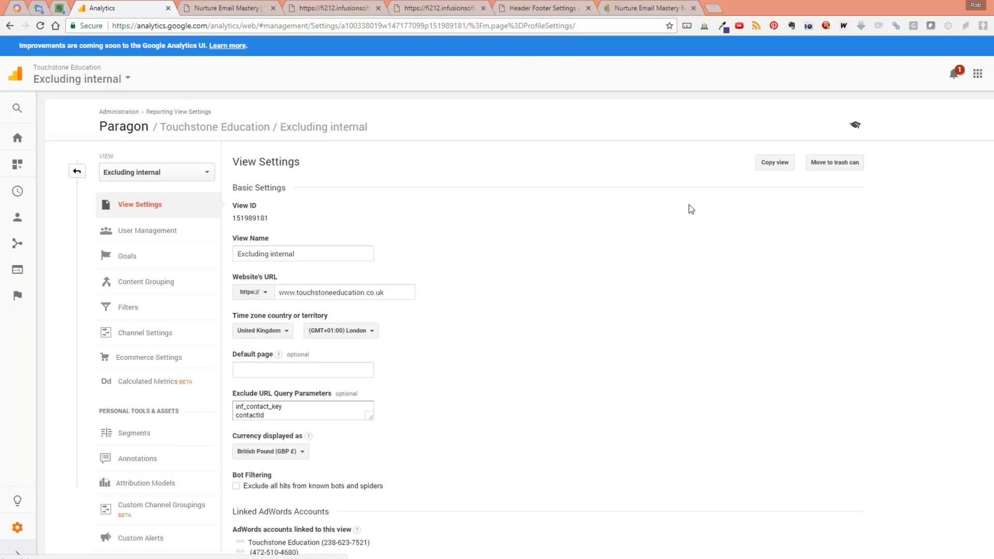
Step: Enlarge the Exclude URL Query Parameters box to show its full list and highlight the entries from inf_field_BrowserLanguage to inf_field_Phone1
scroll(480, 337, down, 2)
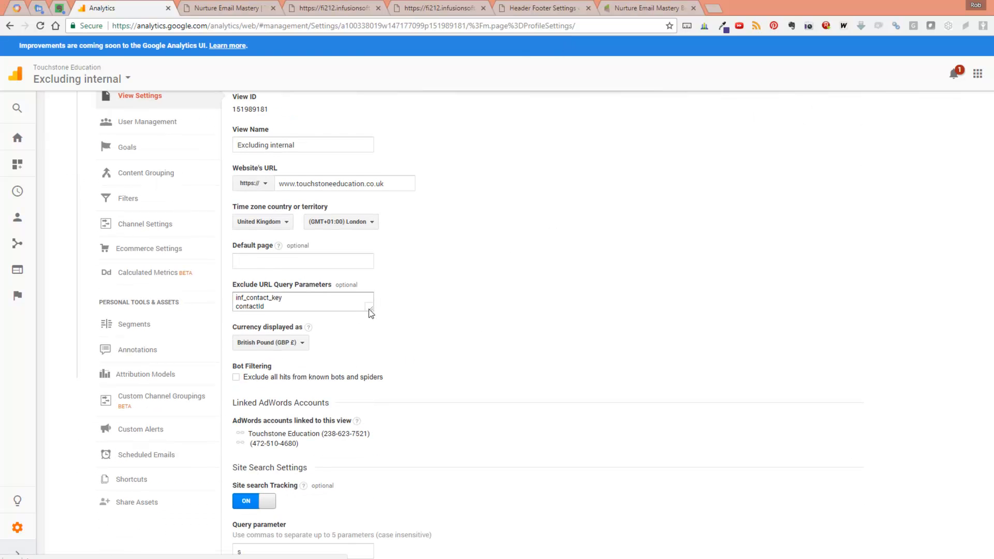
drag(368, 309, 382, 497)
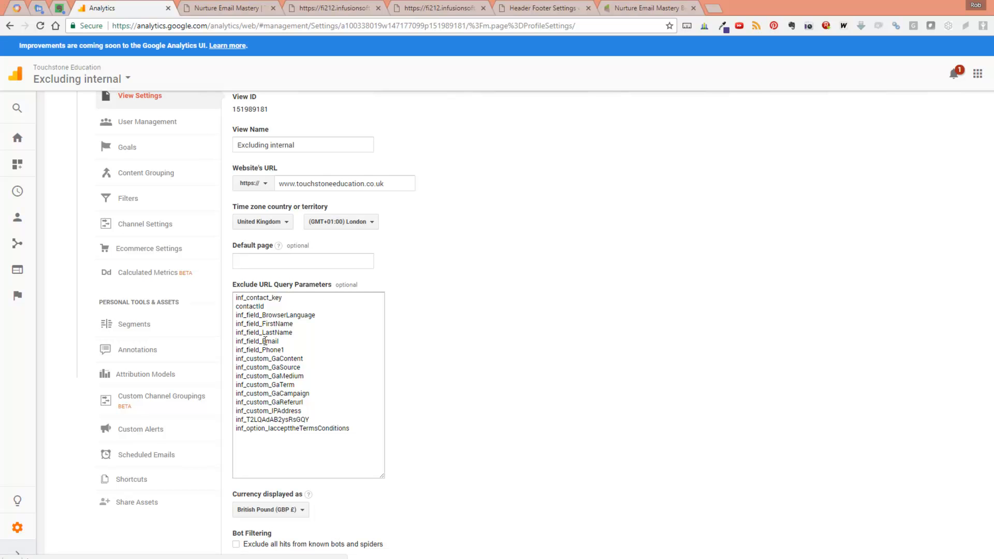
drag(292, 349, 226, 315)
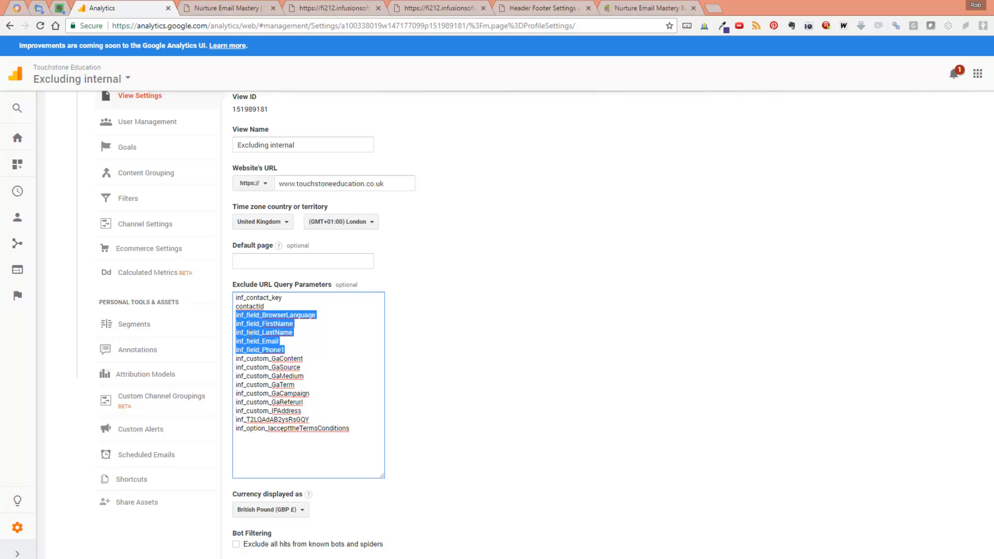